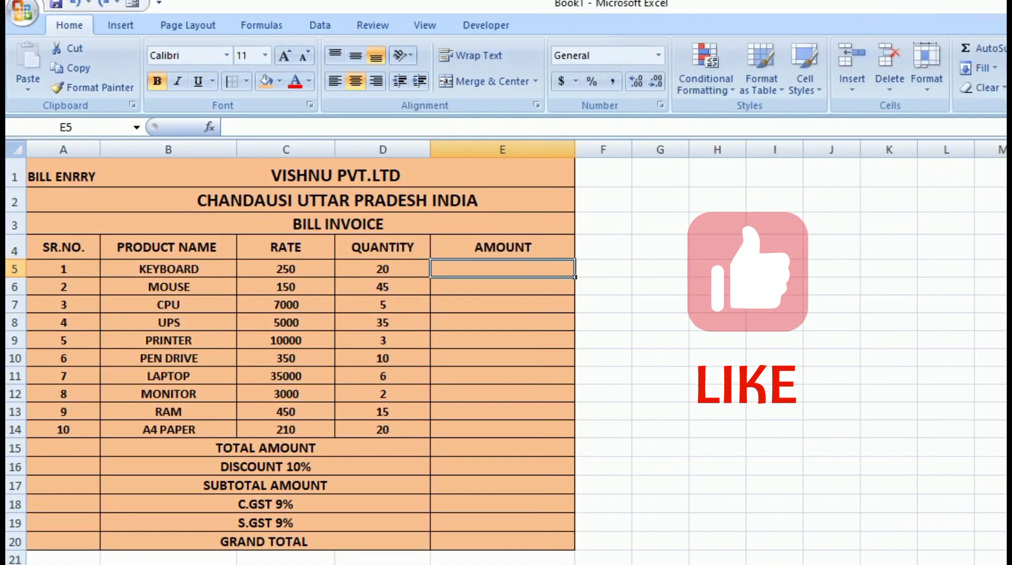
- Review the product name, rate and quantity columns, then move to the first amount cell E5
{"action": "key", "text": "Left"}
{"action": "key", "text": "Left"}
{"action": "key", "text": "Left"}
{"action": "key", "text": "Left"}
{"action": "left_click", "coordinate": [63, 247]}
{"action": "left_click", "coordinate": [169, 247]}
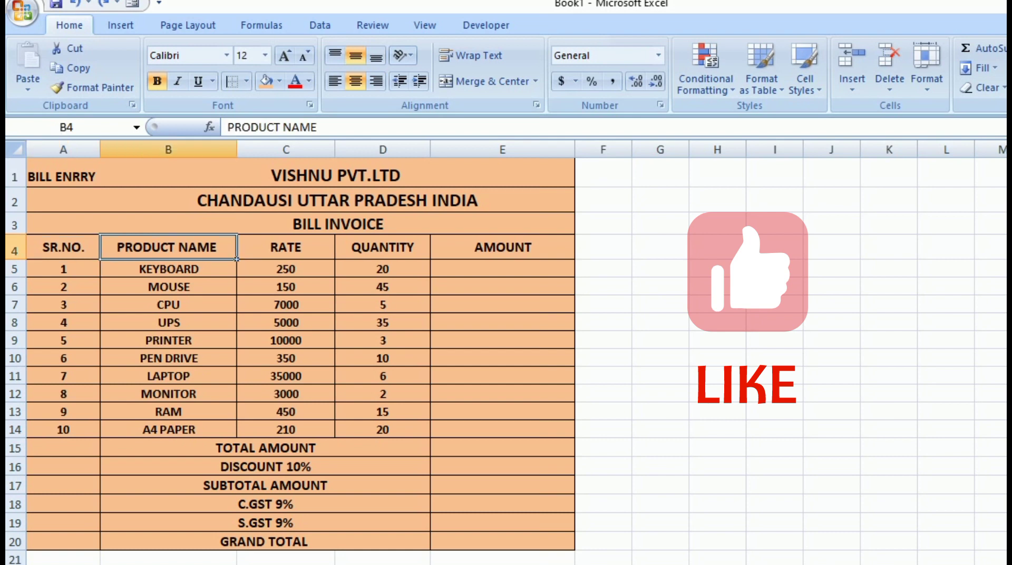
{"action": "left_click", "coordinate": [169, 269]}
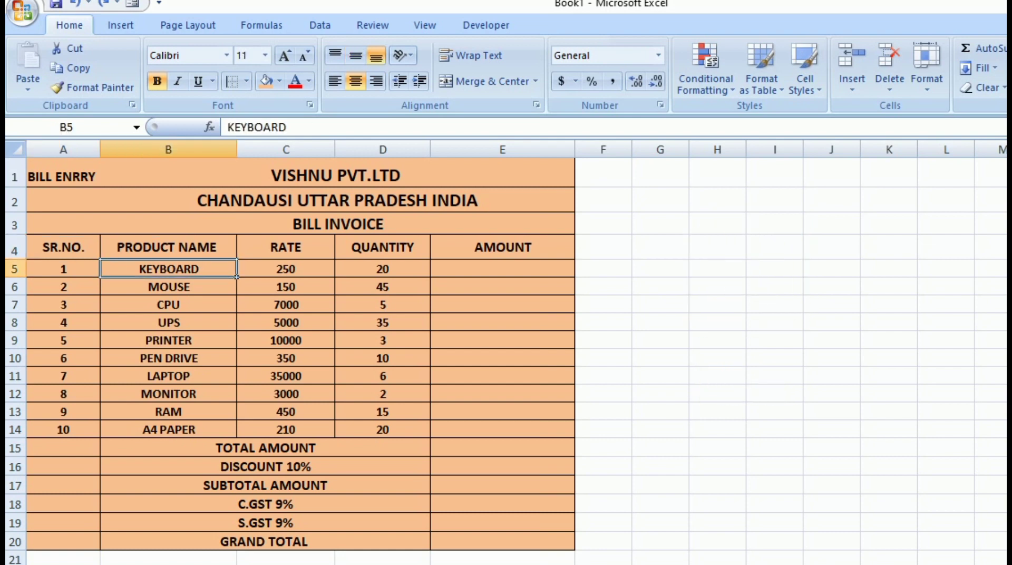
{"action": "left_click", "coordinate": [286, 268]}
{"action": "left_click", "coordinate": [285, 247]}
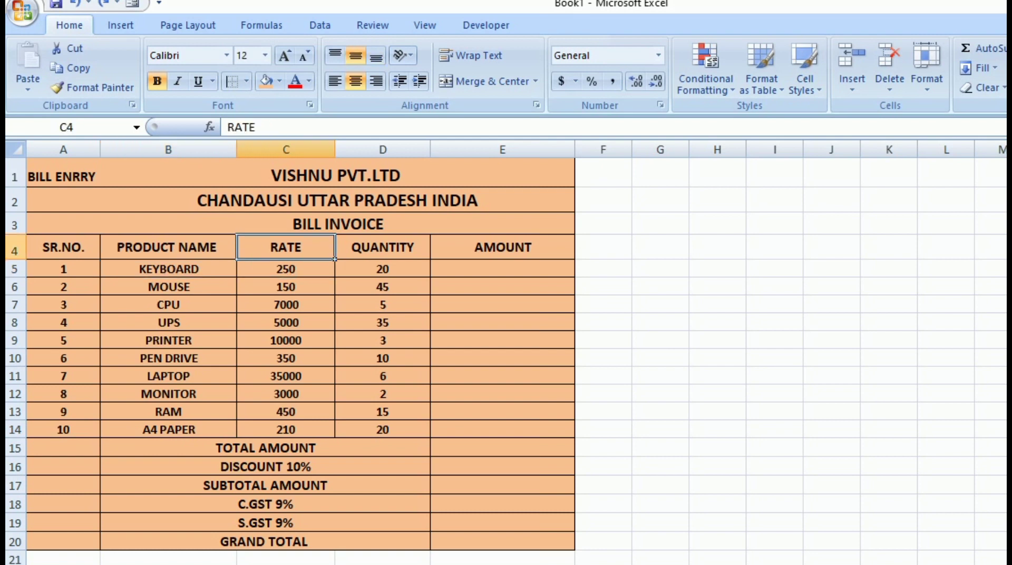
{"action": "left_click", "coordinate": [286, 269]}
{"action": "left_click", "coordinate": [285, 287]}
{"action": "left_click", "coordinate": [383, 287]}
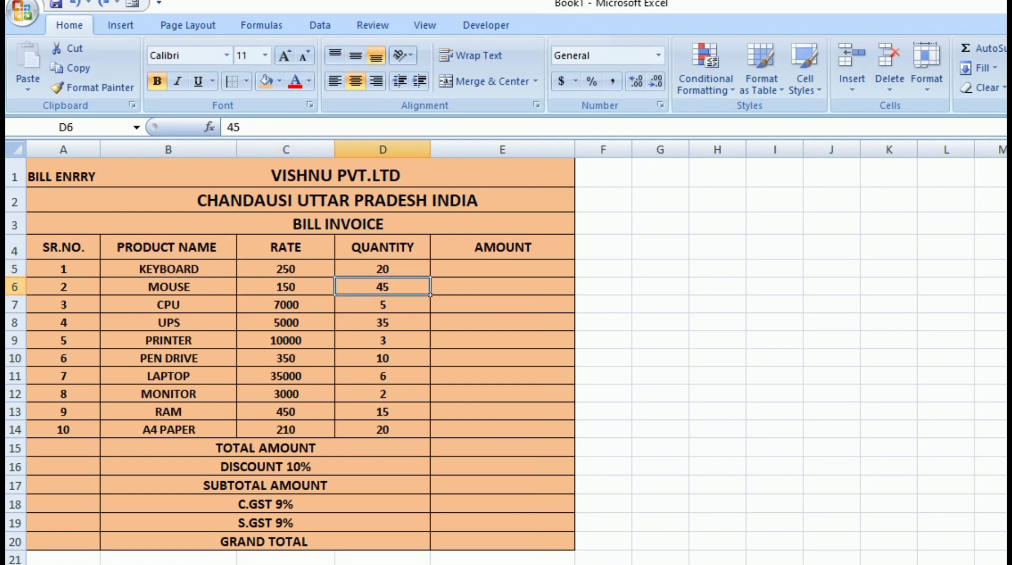
{"action": "left_click", "coordinate": [383, 269]}
{"action": "left_click", "coordinate": [382, 247]}
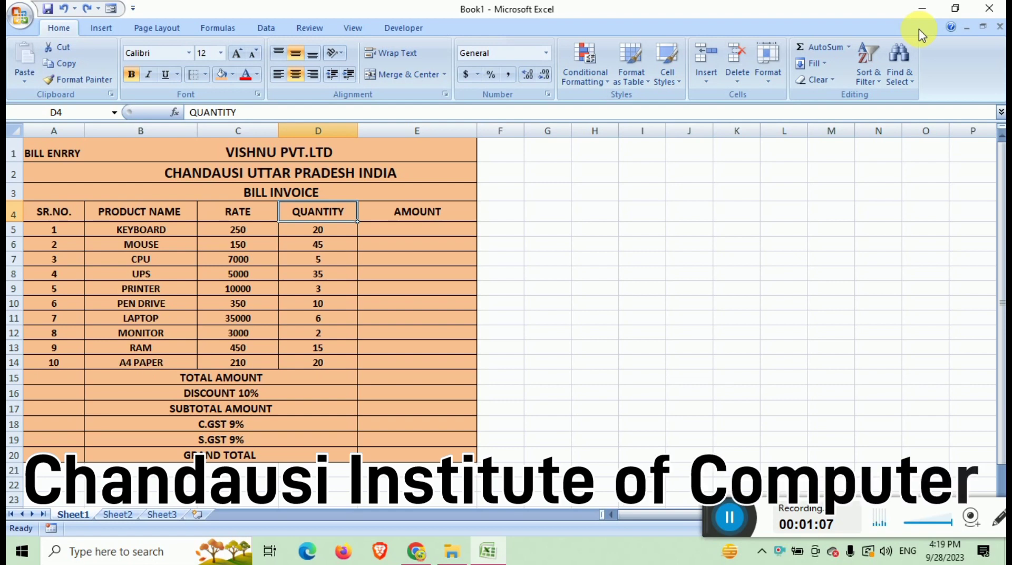
{"action": "key", "text": "Right"}
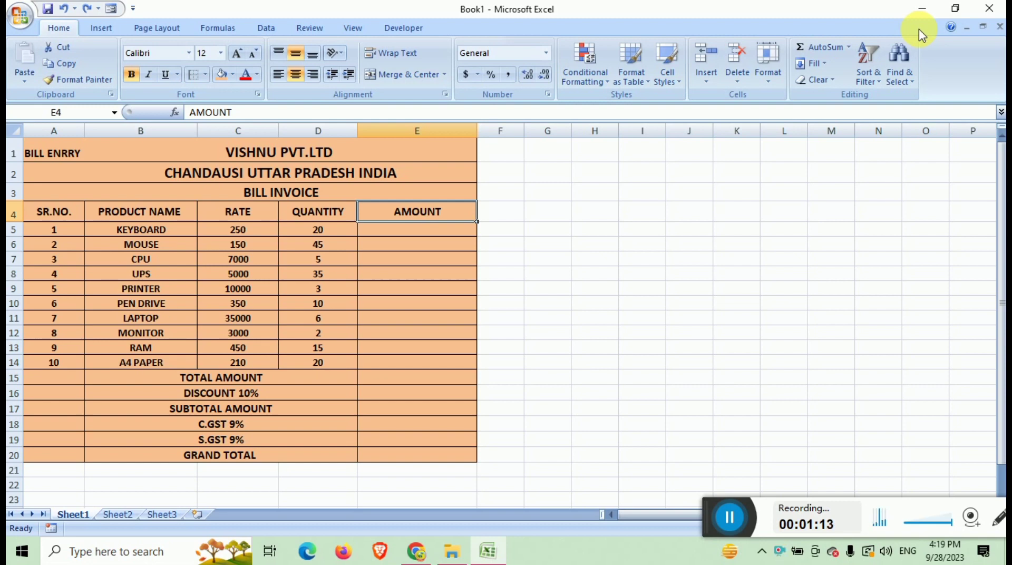
{"action": "key", "text": "Down"}
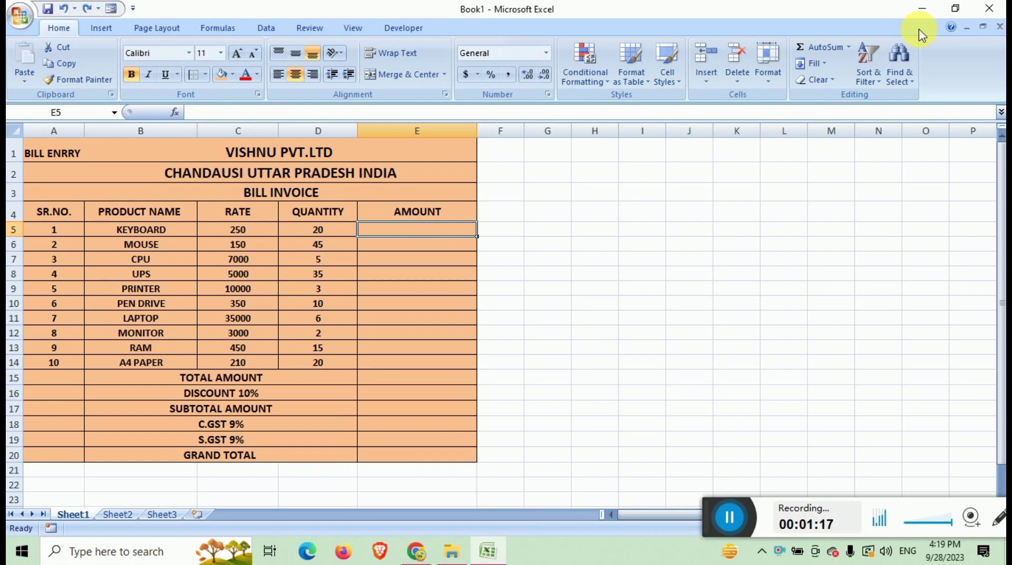
- Enter =C5*D5 in E5 so the keyboard's amount shows 5000
{"action": "type", "text": "="}
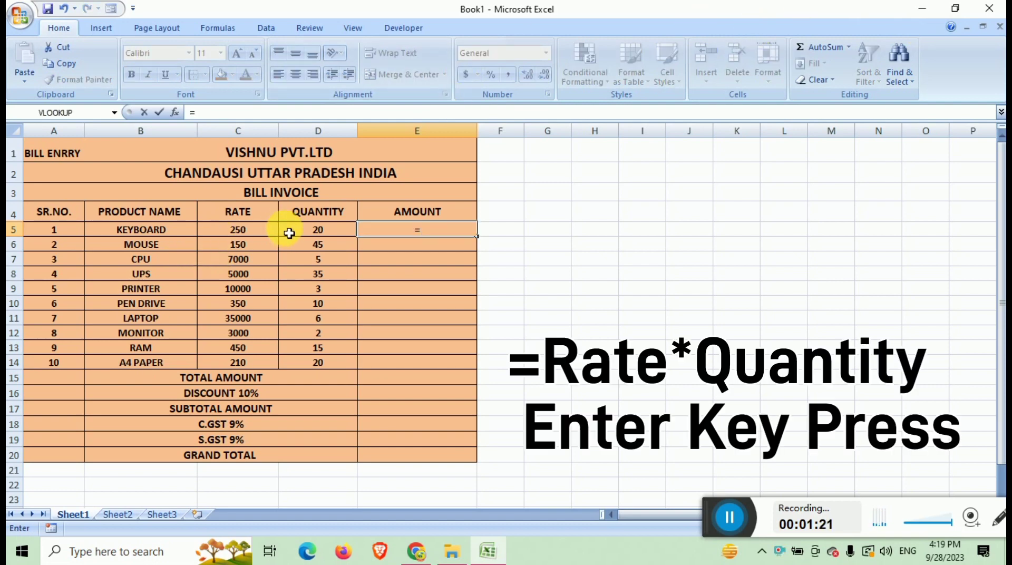
{"action": "left_click", "coordinate": [271, 234]}
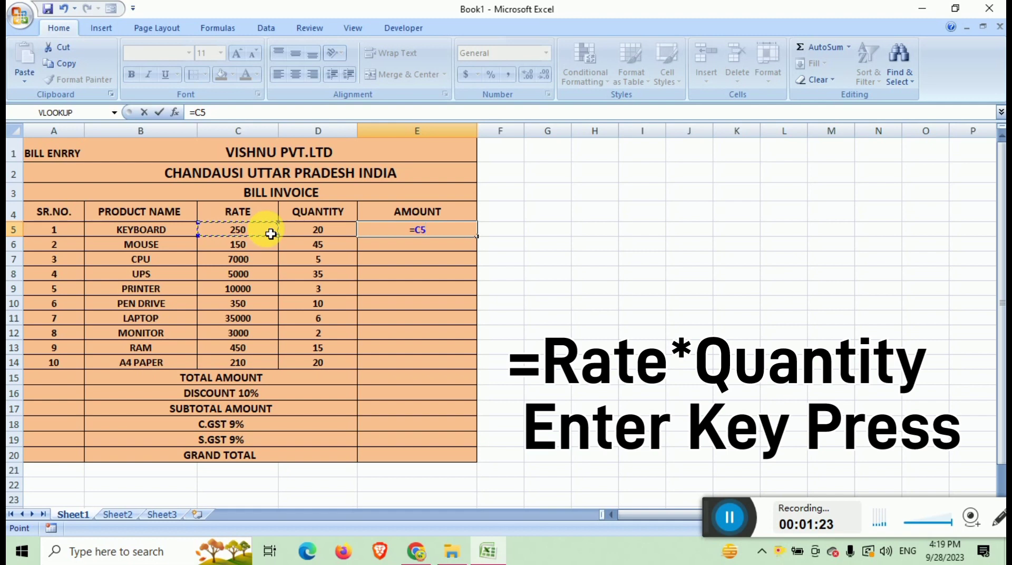
{"action": "type", "text": "*"}
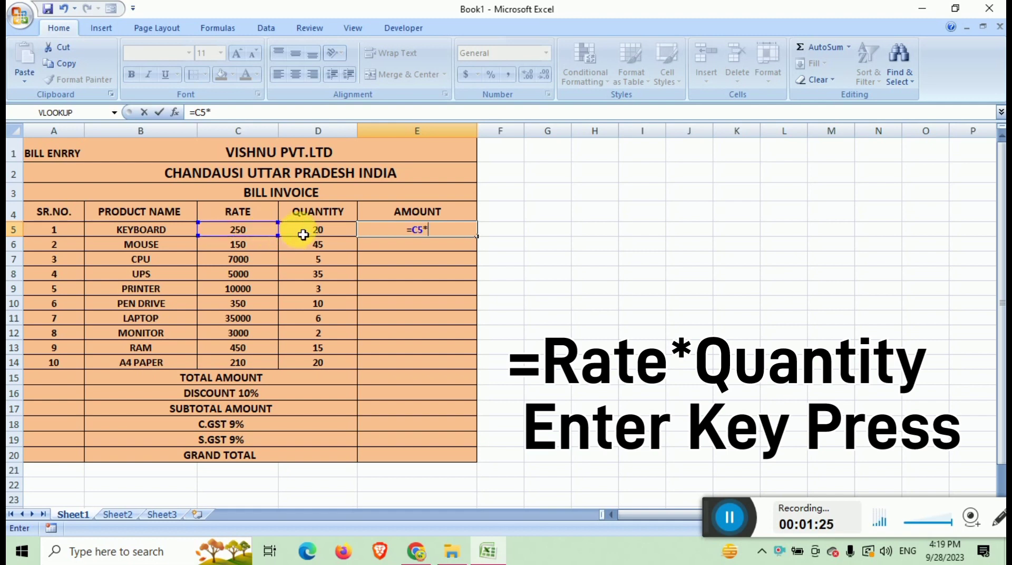
{"action": "left_click", "coordinate": [315, 233]}
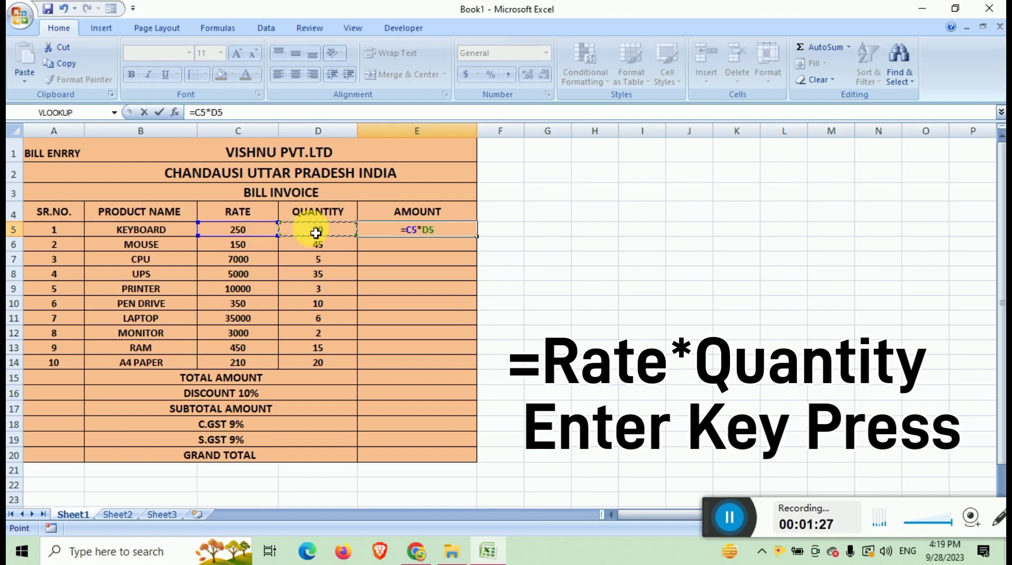
{"action": "key", "text": "Return"}
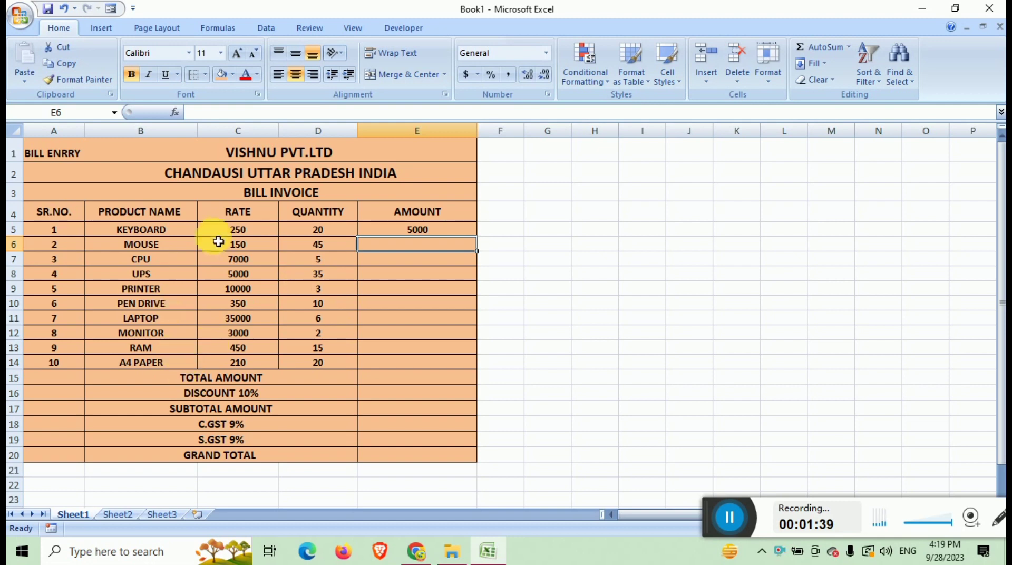
- Fill the E5 amount formula down through E14 so all ten amounts are calculated
{"action": "left_click", "coordinate": [431, 230]}
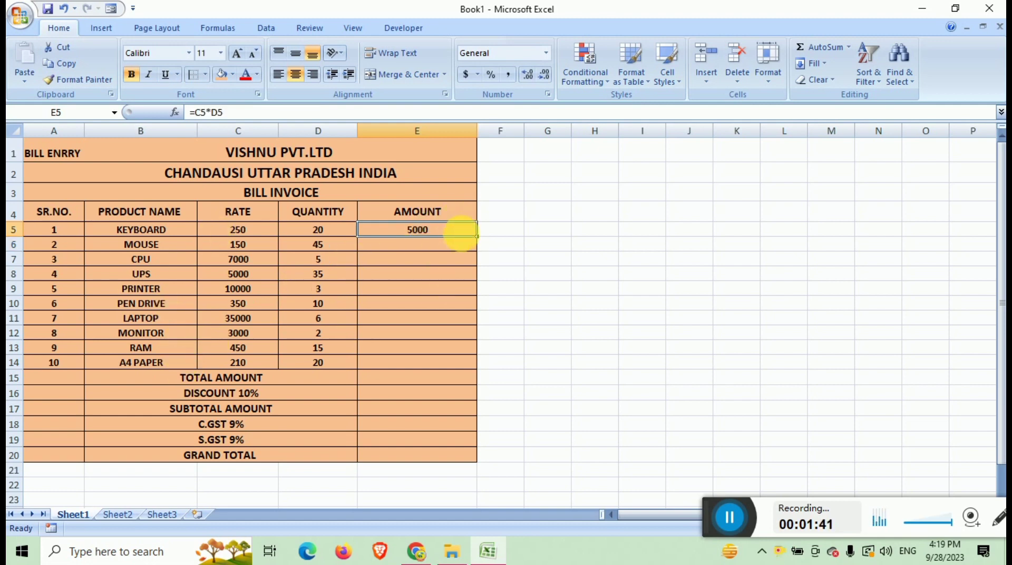
{"action": "left_click_drag", "start_coordinate": [485, 245], "coordinate": [479, 377]}
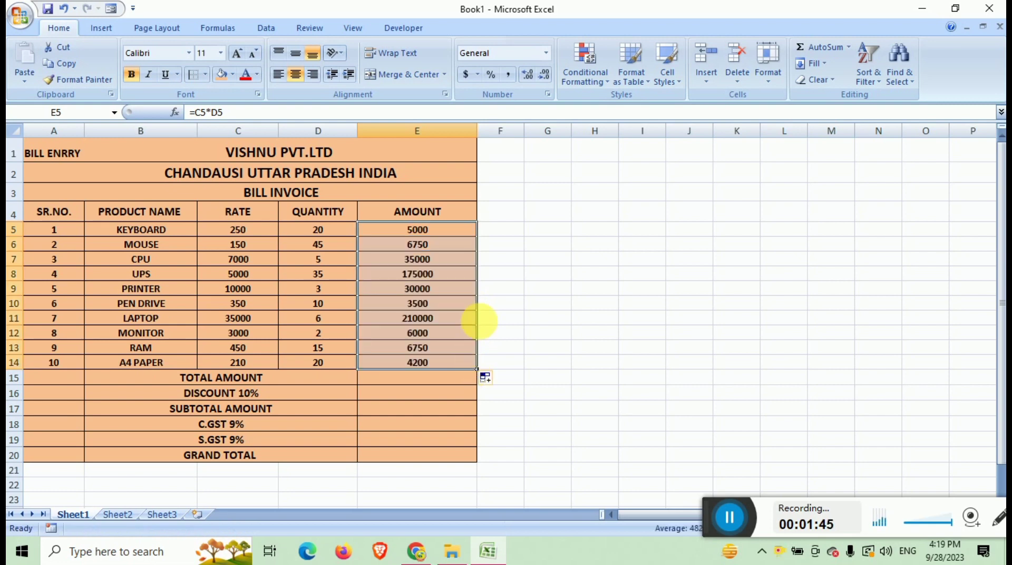
{"action": "left_click", "coordinate": [506, 244]}
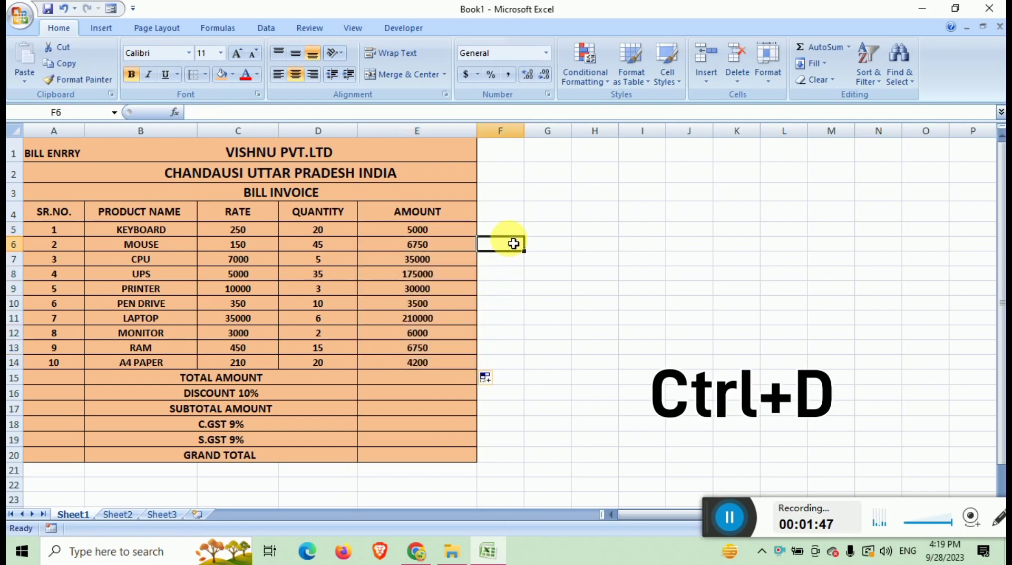
{"action": "key", "text": "ctrl+z"}
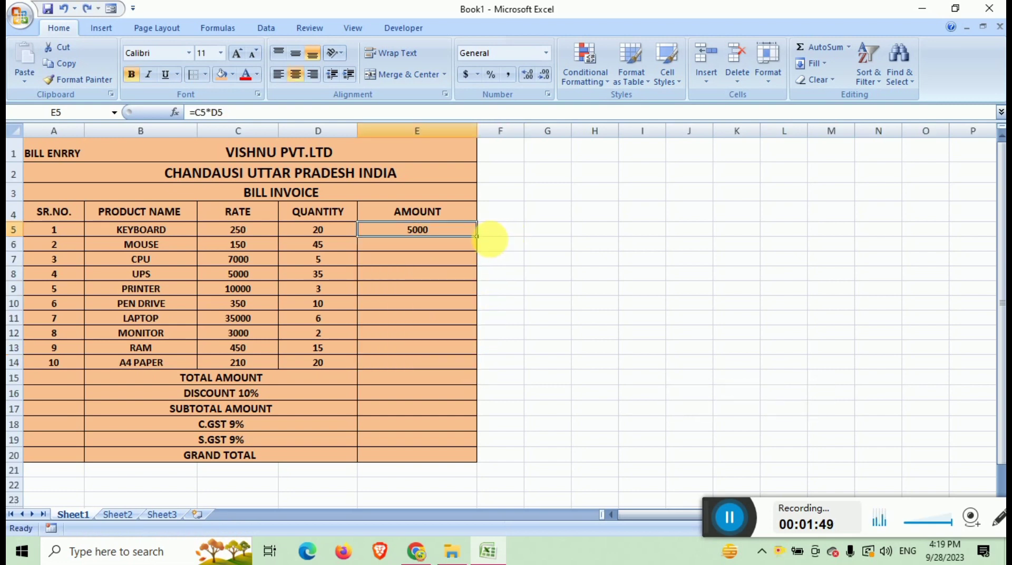
{"action": "left_click", "coordinate": [503, 275]}
{"action": "left_click_drag", "start_coordinate": [423, 233], "coordinate": [436, 363]}
{"action": "key", "text": "ctrl+d"}
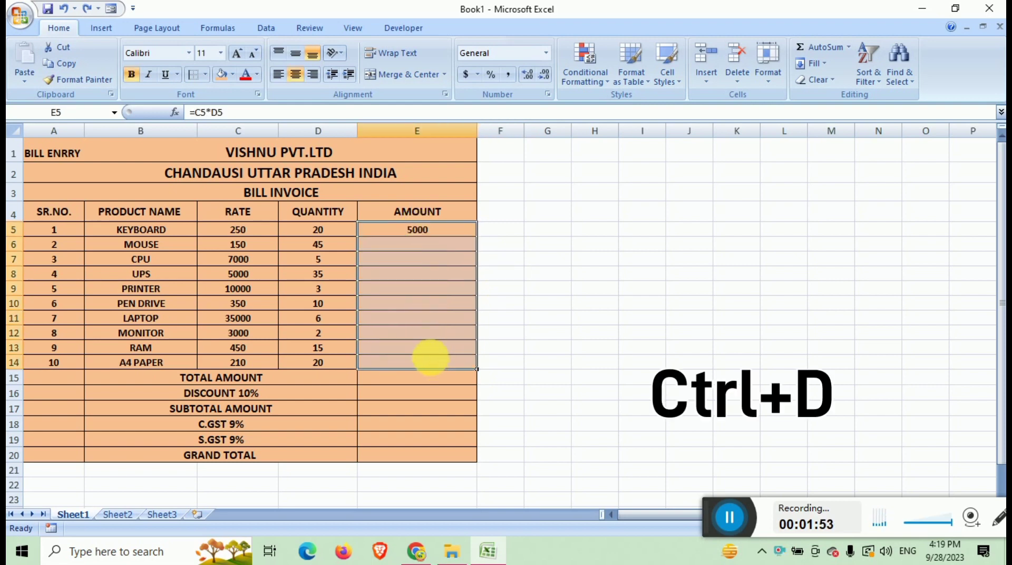
{"action": "left_click", "coordinate": [535, 304]}
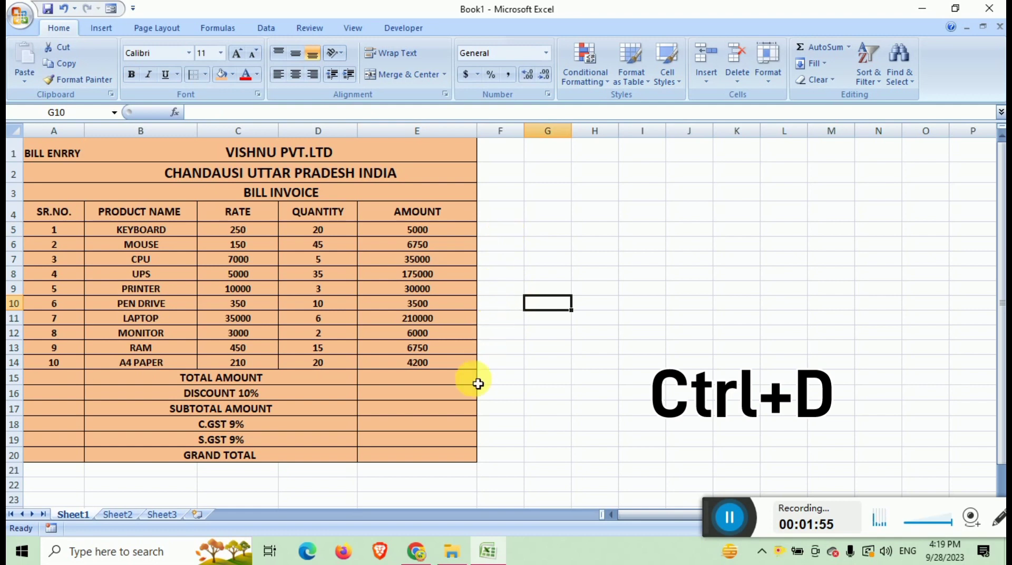
- AutoSum E5:E14 into the TOTAL AMOUNT cell E15, giving 482200
{"action": "left_click", "coordinate": [424, 378]}
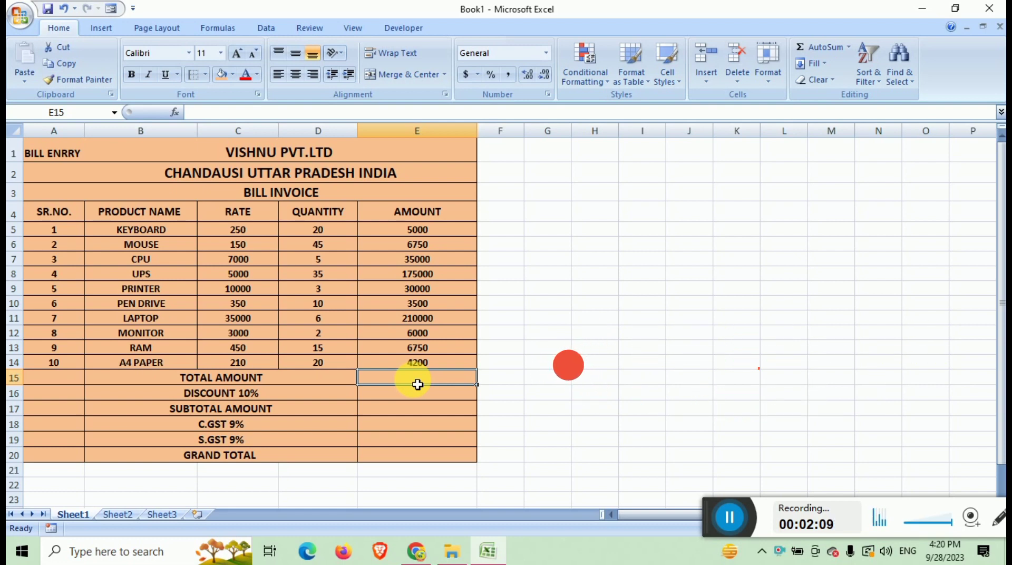
{"action": "left_click", "coordinate": [434, 407]}
{"action": "left_click", "coordinate": [428, 380]}
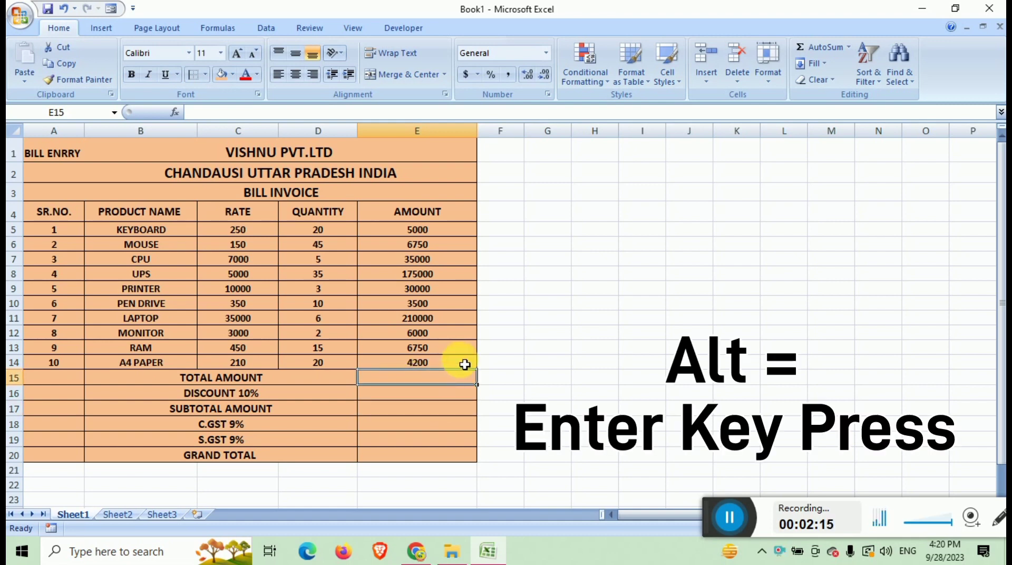
{"action": "key", "text": "alt+equal"}
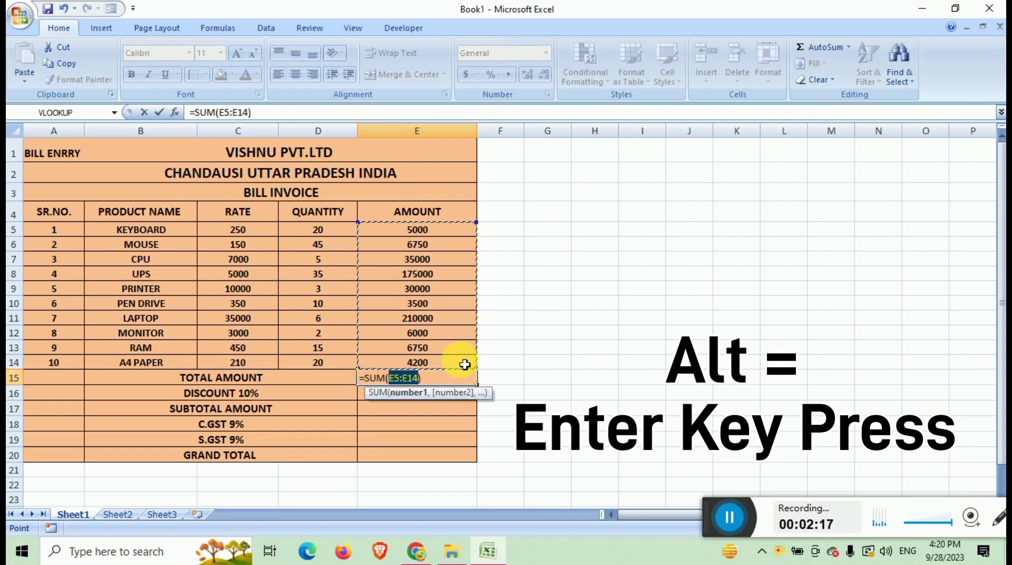
{"action": "key", "text": "Return"}
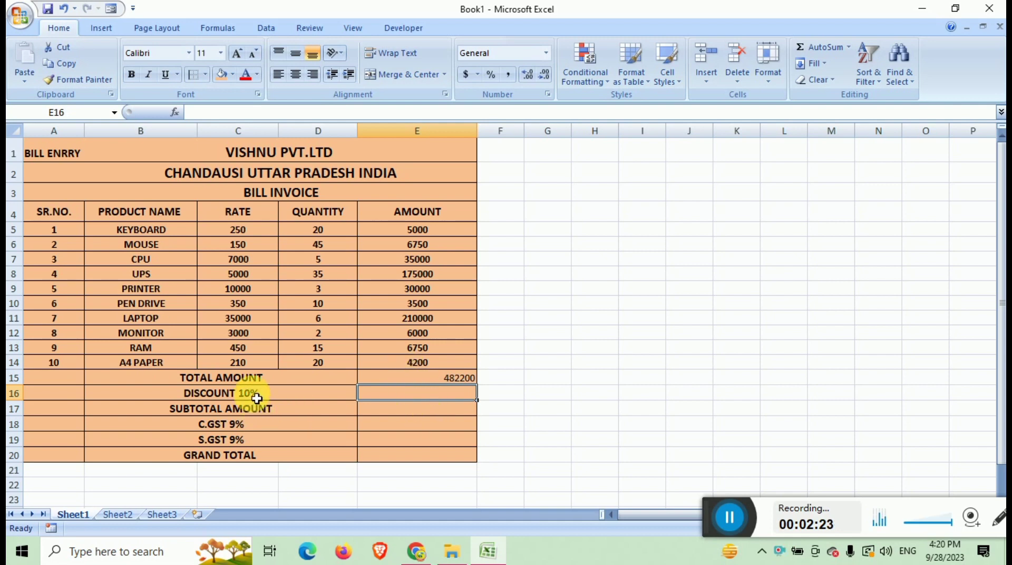
- Enter =E15*10/100 in E16 so the 10% discount shows 48220
{"action": "left_click", "coordinate": [274, 394]}
{"action": "left_click", "coordinate": [409, 398]}
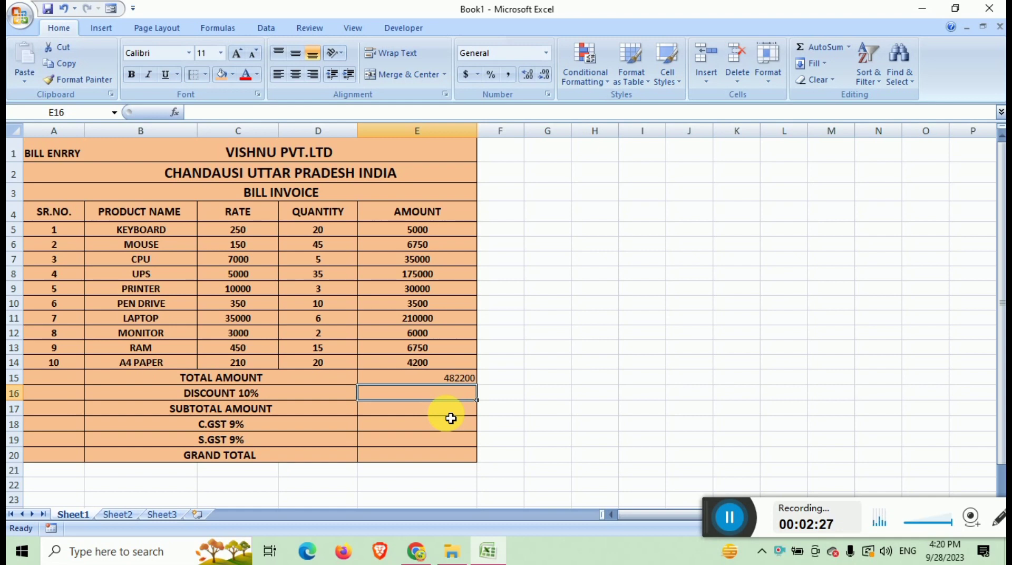
{"action": "type", "text": "="}
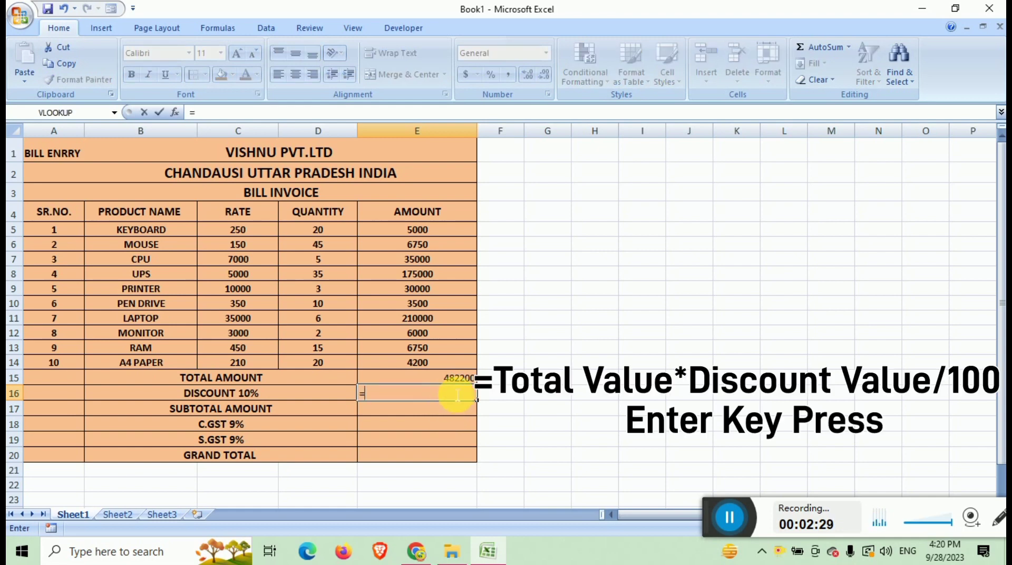
{"action": "left_click", "coordinate": [461, 379]}
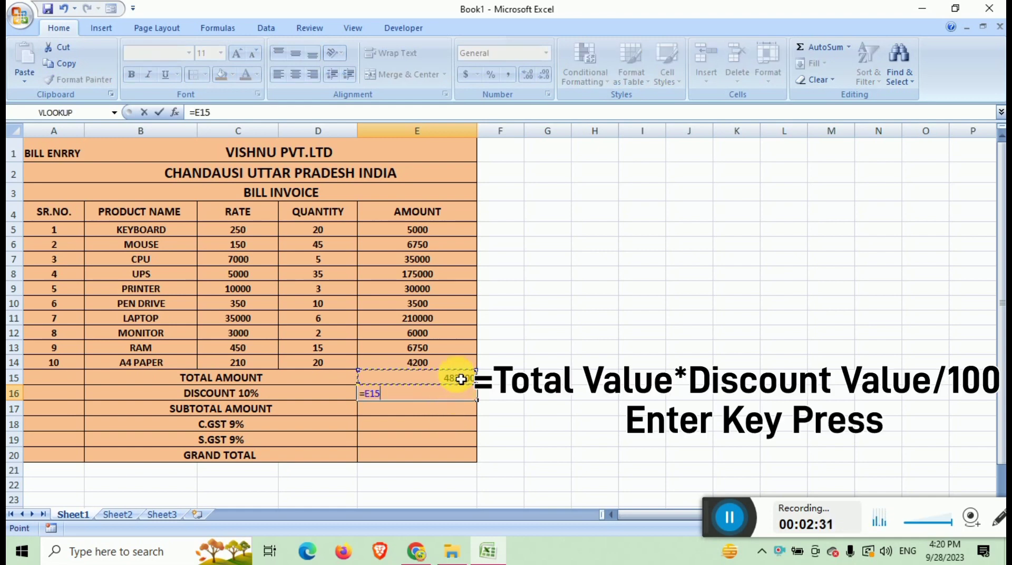
{"action": "type", "text": "*"}
{"action": "type", "text": "10/"}
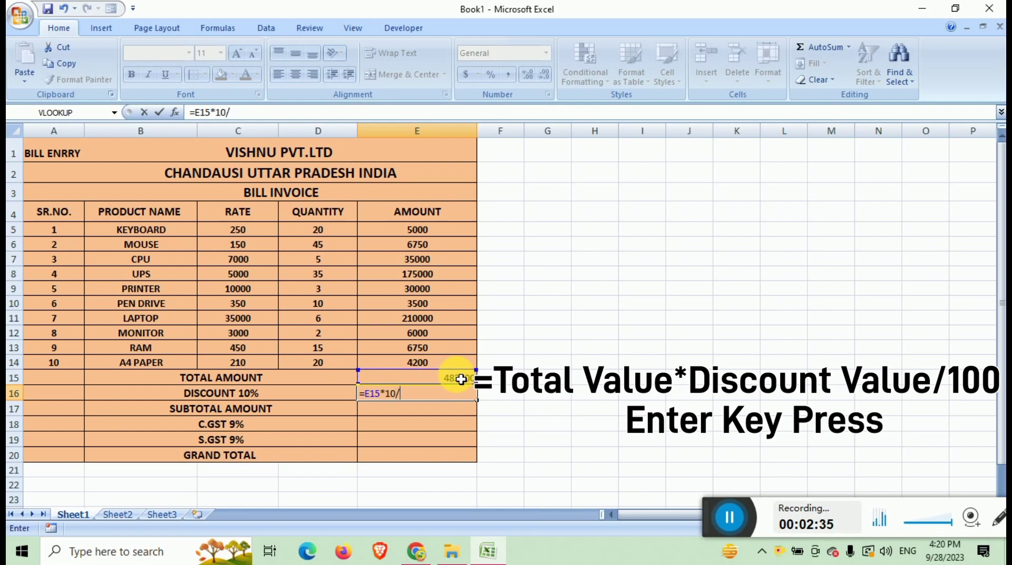
{"action": "type", "text": "00"}
{"action": "key", "text": "Return"}
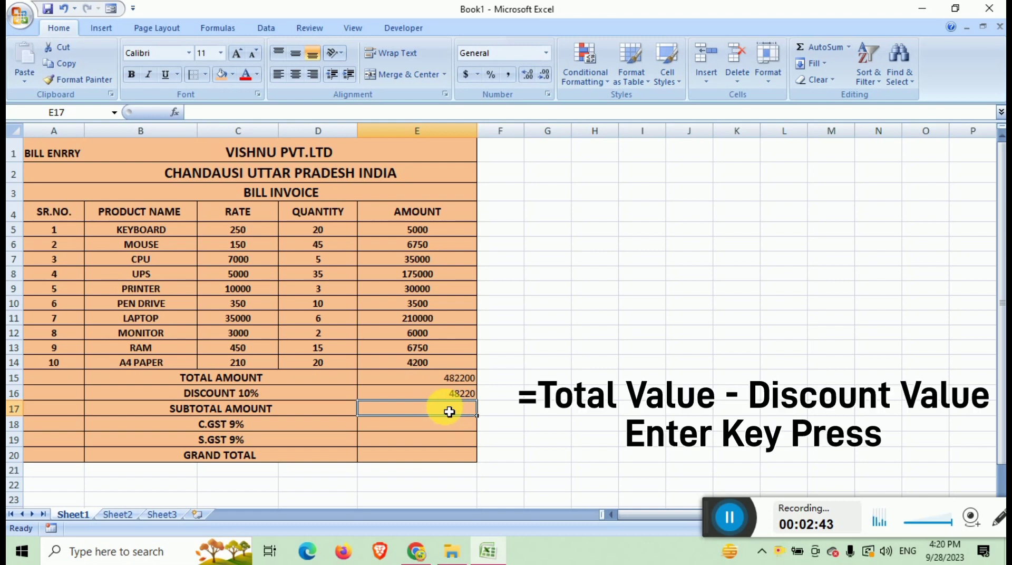
- Enter =E15-E16 in E17 so the subtotal shows 433980
{"action": "type", "text": "="}
{"action": "left_click", "coordinate": [469, 383]}
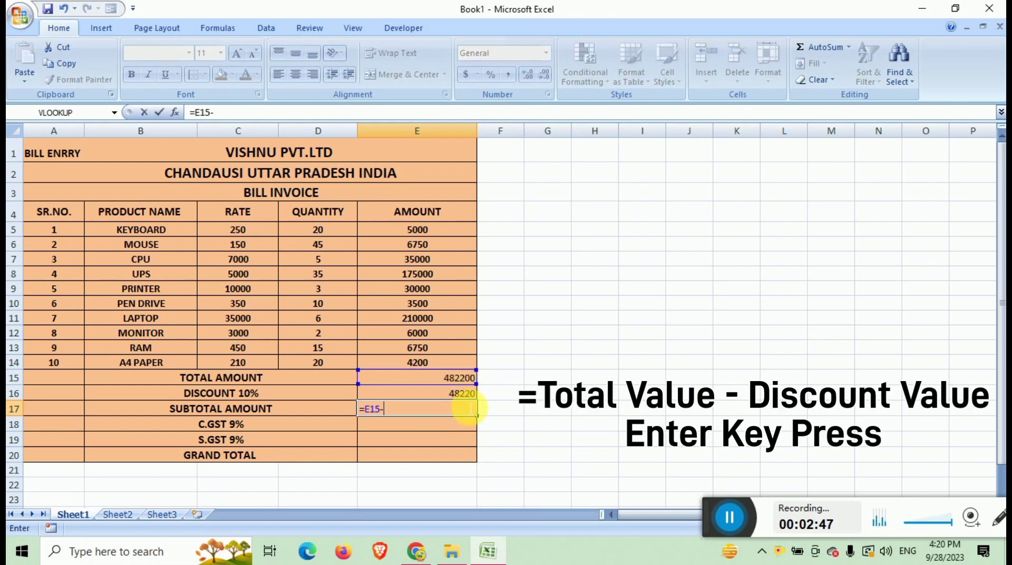
{"action": "type", "text": "-"}
{"action": "left_click", "coordinate": [467, 395]}
{"action": "key", "text": "Return"}
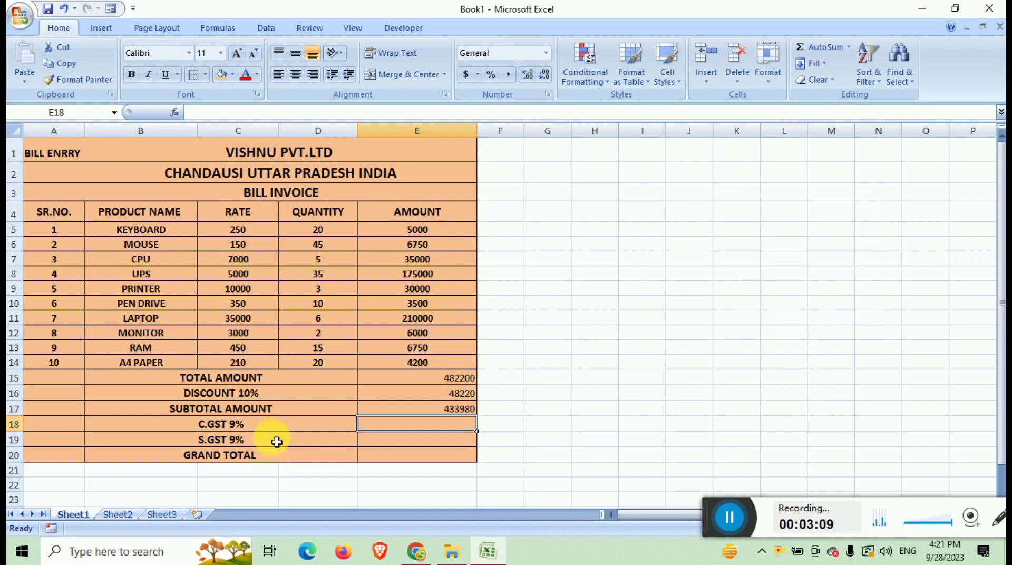
- Enter =E17*9/100 in the C.GST 9% cell E18, showing 39058.2
{"action": "left_click", "coordinate": [391, 468]}
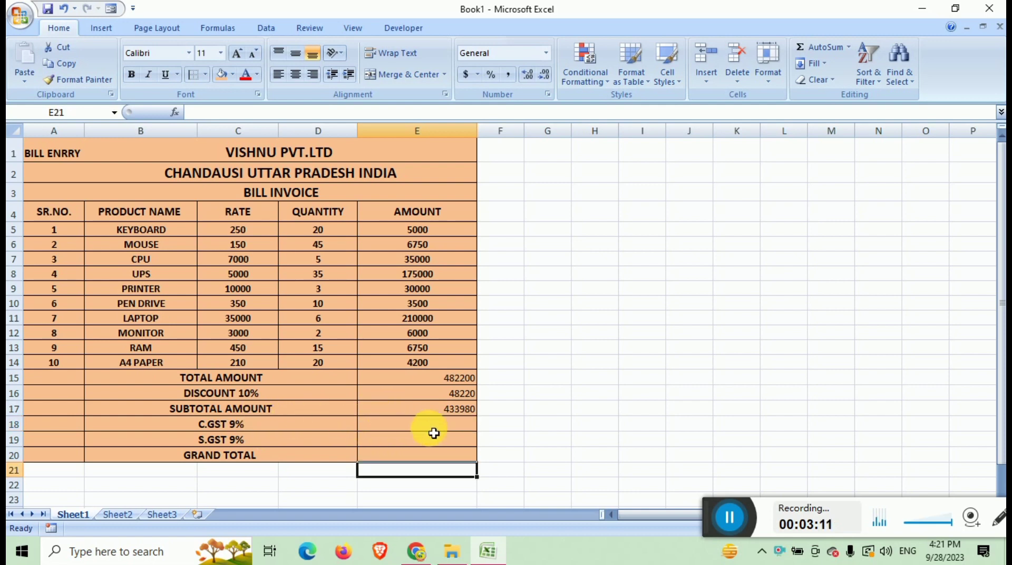
{"action": "left_click", "coordinate": [433, 430]}
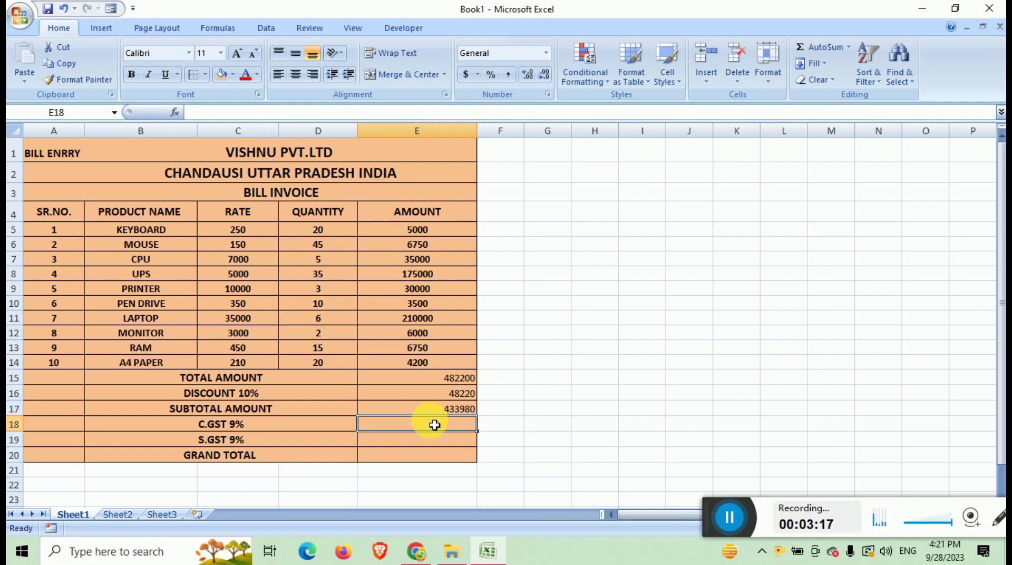
{"action": "type", "text": "="}
{"action": "left_click", "coordinate": [453, 412]}
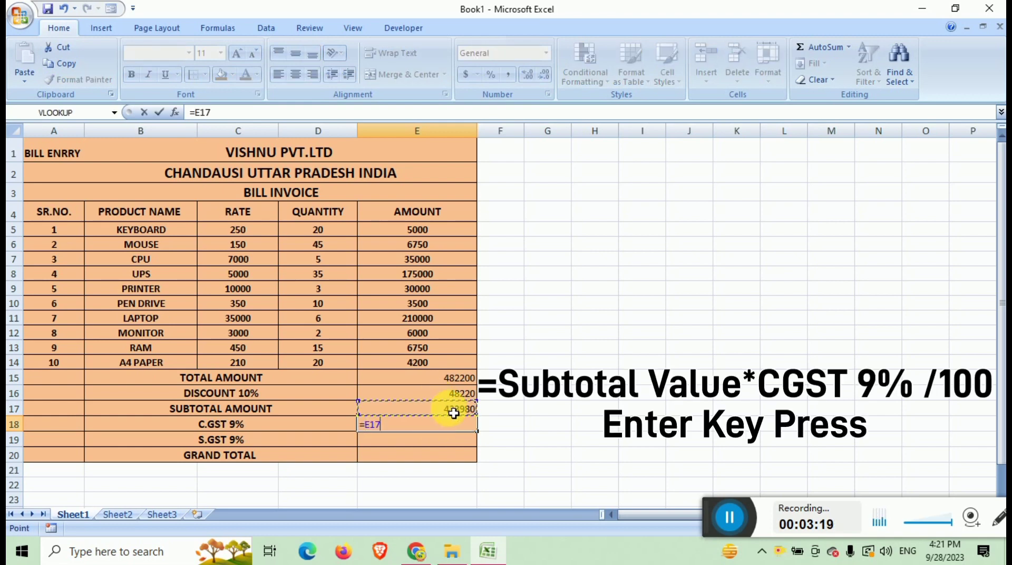
{"action": "type", "text": "*"}
{"action": "type", "text": "9/1"}
{"action": "type", "text": "00"}
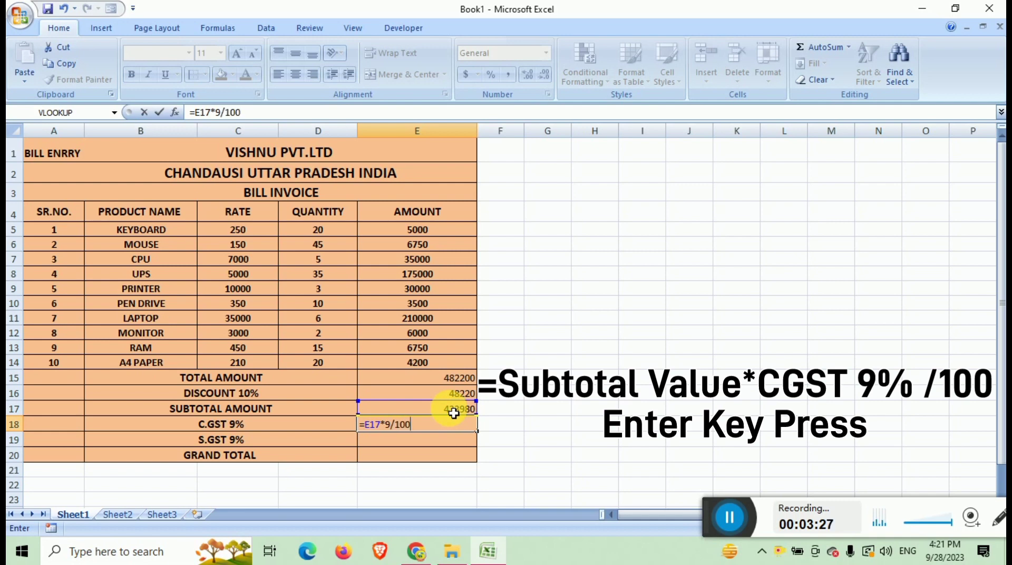
{"action": "key", "text": "Return"}
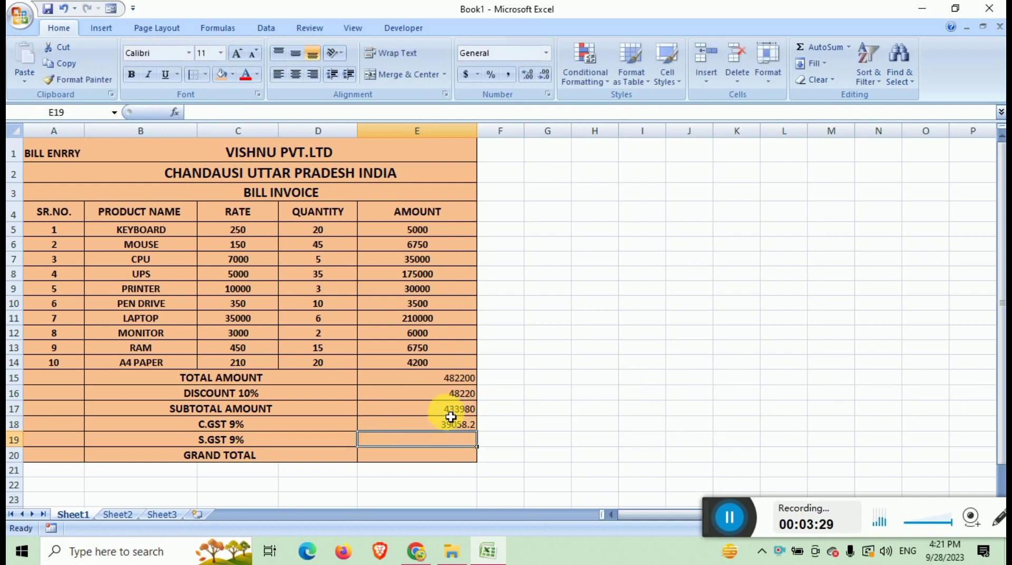
- Enter the same =E17*9/100 formula in the S.GST 9% cell E19
{"action": "left_click", "coordinate": [447, 410]}
{"action": "left_click", "coordinate": [444, 447]}
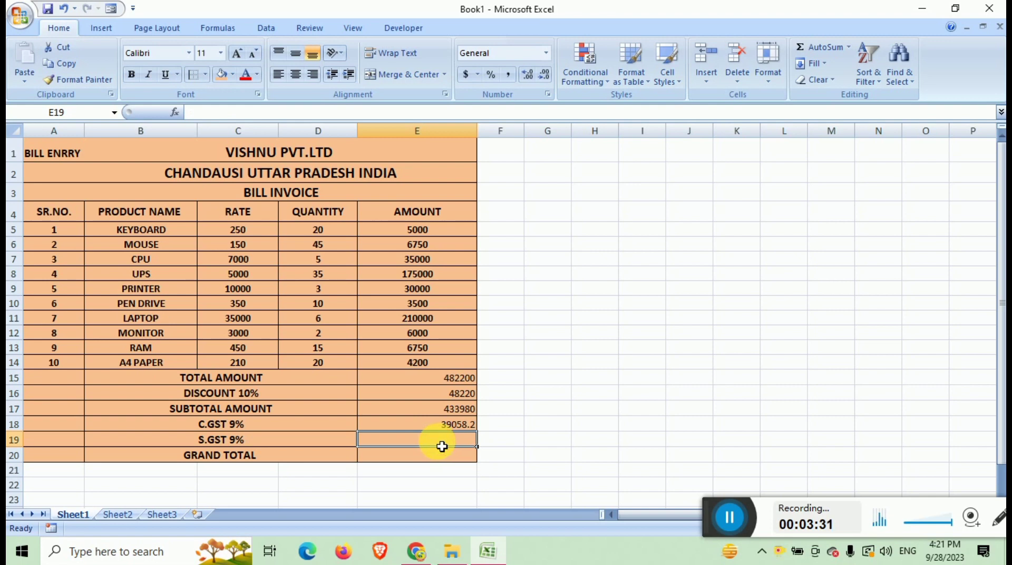
{"action": "type", "text": "="}
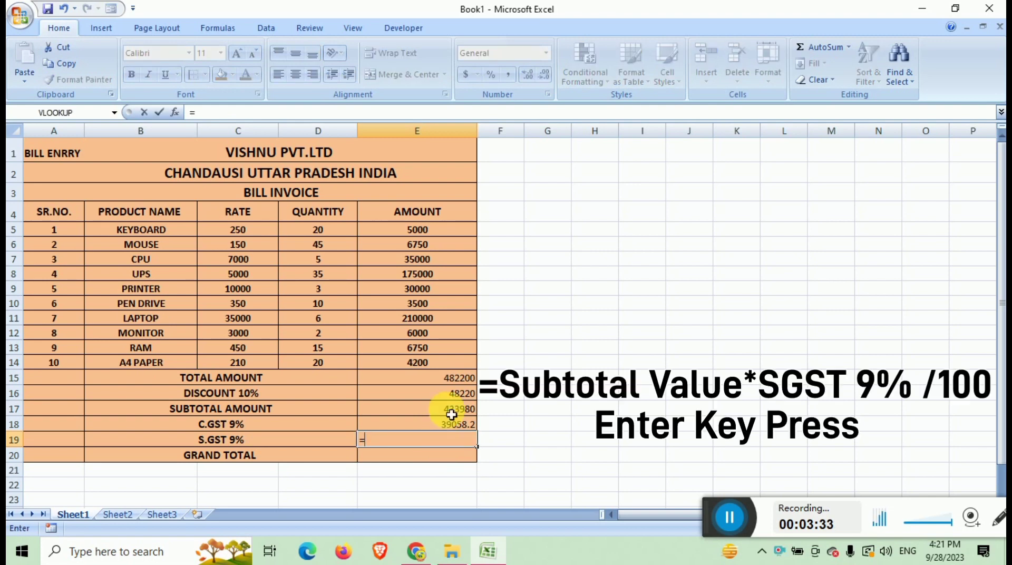
{"action": "left_click", "coordinate": [451, 414]}
{"action": "type", "text": "*"}
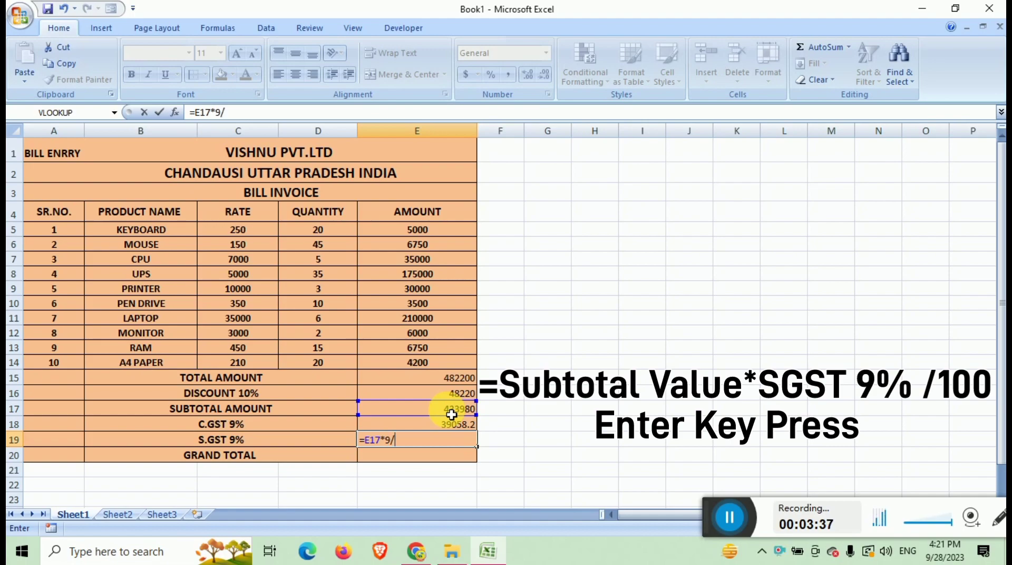
{"action": "type", "text": "100"}
{"action": "key", "text": "Return"}
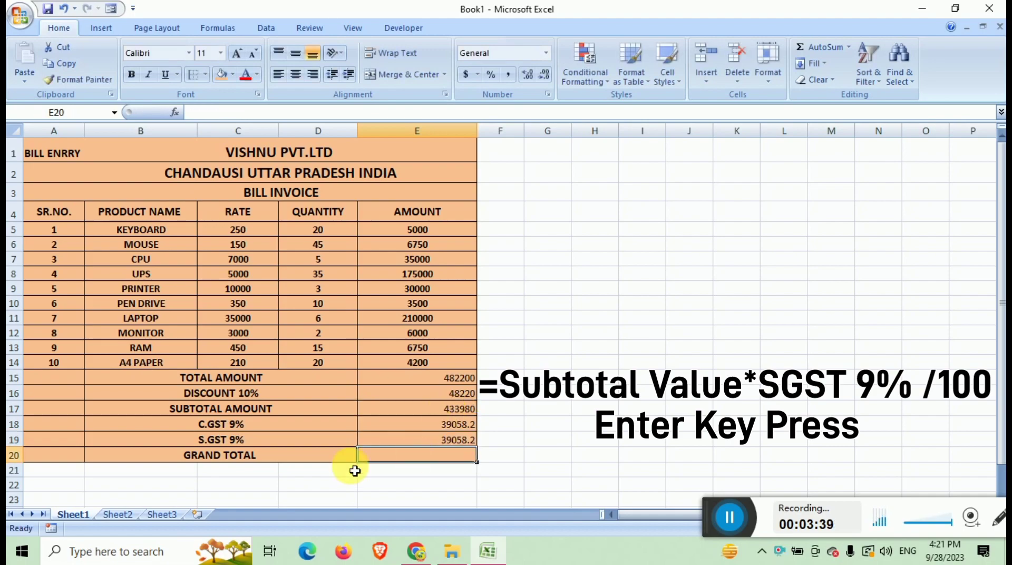
{"action": "key", "text": "Return"}
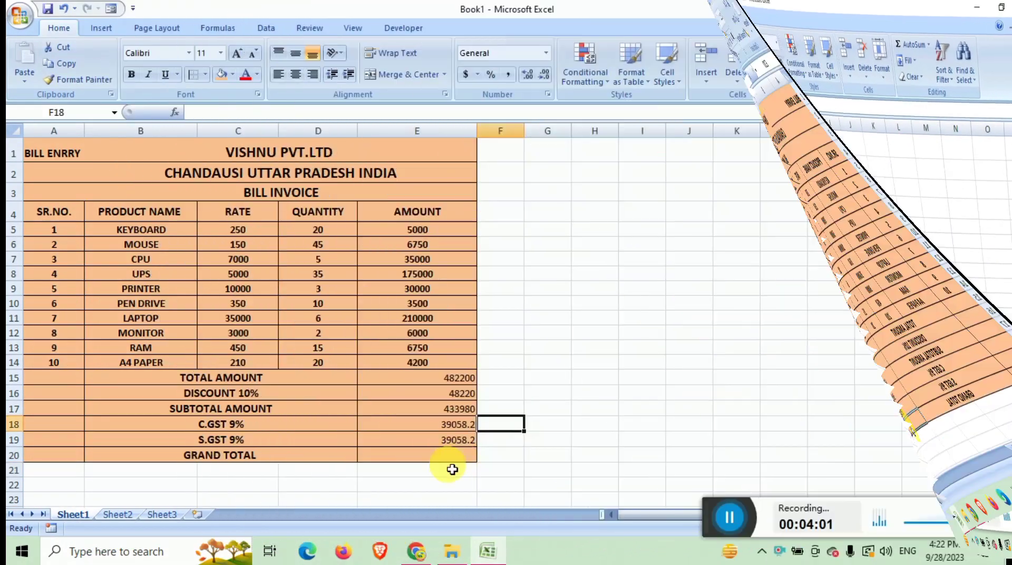
- Enter =SUM(E17:E19) in E20 for a grand total of 512096.4
{"action": "left_click", "coordinate": [439, 456]}
{"action": "type", "text": "="}
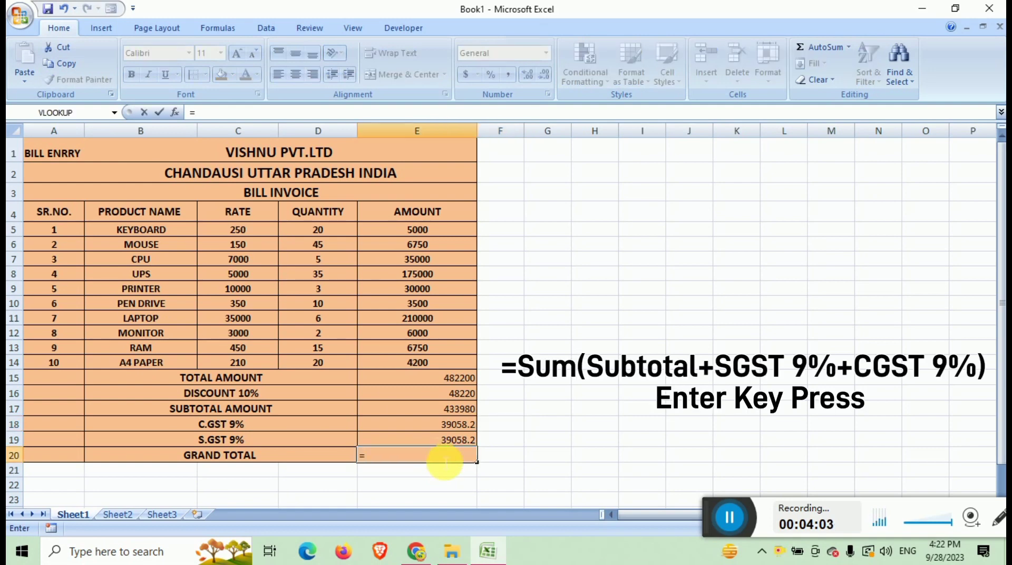
{"action": "type", "text": "SUM"}
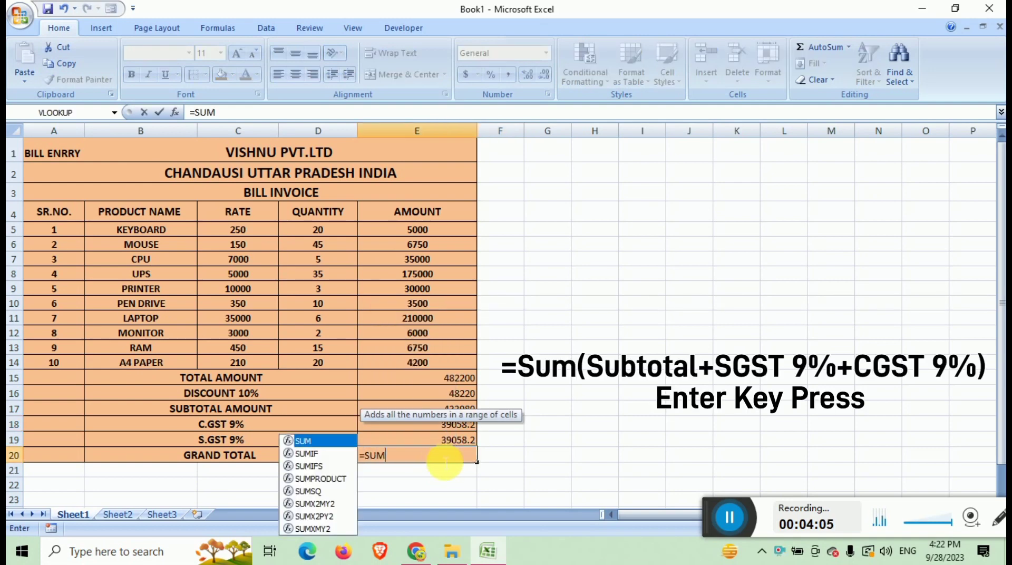
{"action": "type", "text": "("}
{"action": "left_click_drag", "start_coordinate": [456, 409], "coordinate": [461, 444]}
{"action": "type", "text": ")"}
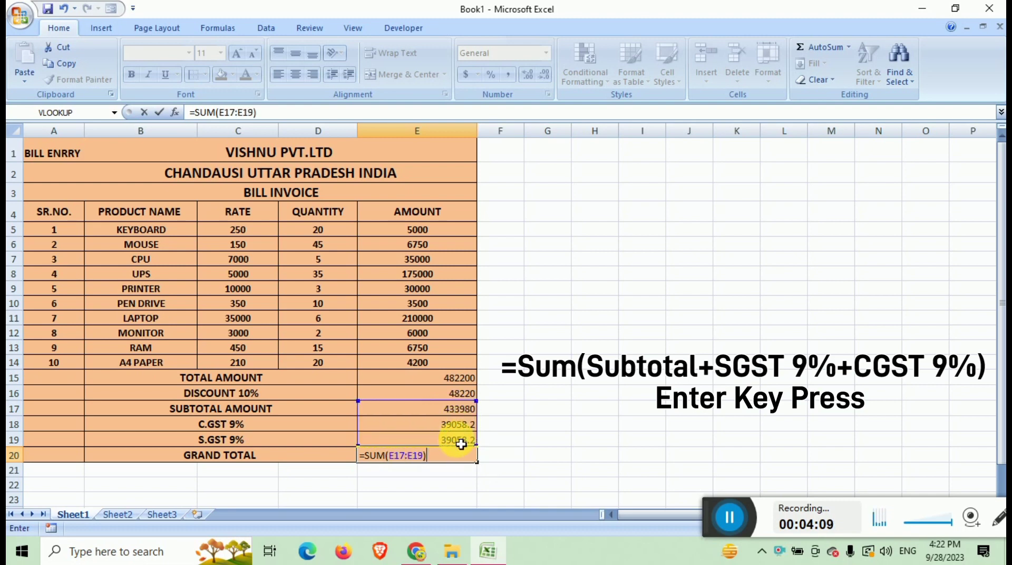
{"action": "key", "text": "Return"}
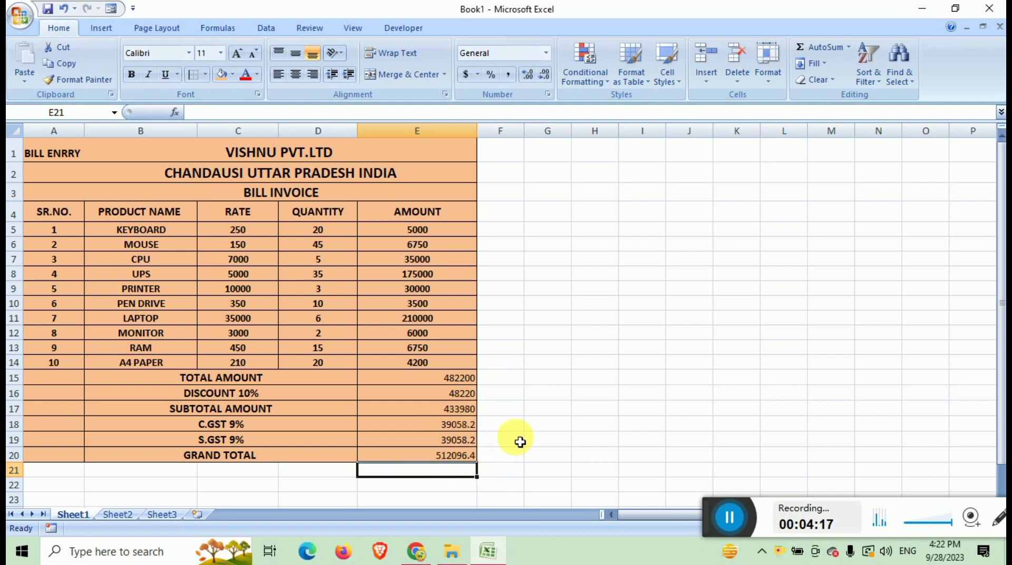
{"action": "left_click", "coordinate": [551, 306]}
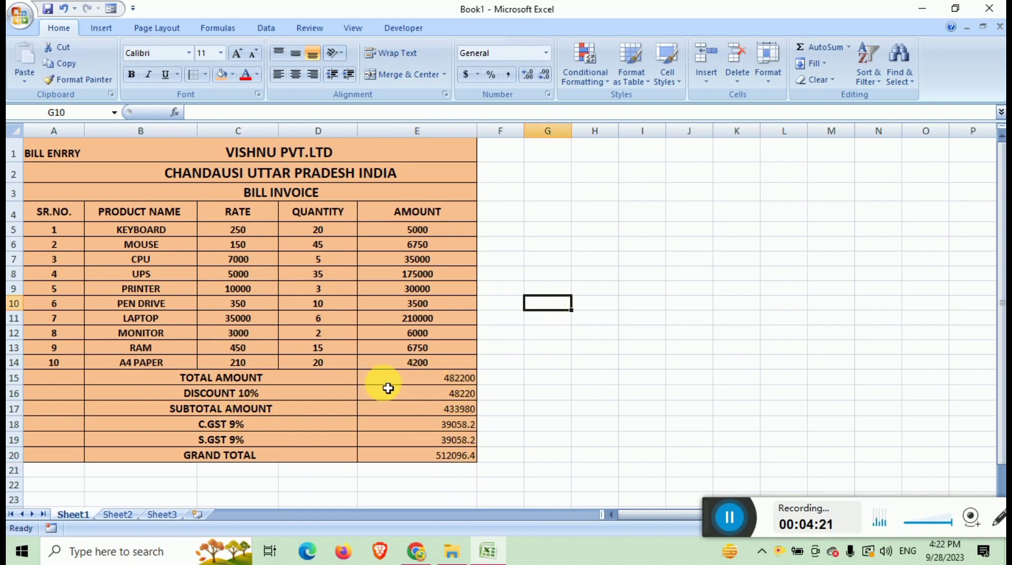
- Center-align the summary amounts in E15:E20
{"action": "left_click_drag", "start_coordinate": [408, 381], "coordinate": [407, 457]}
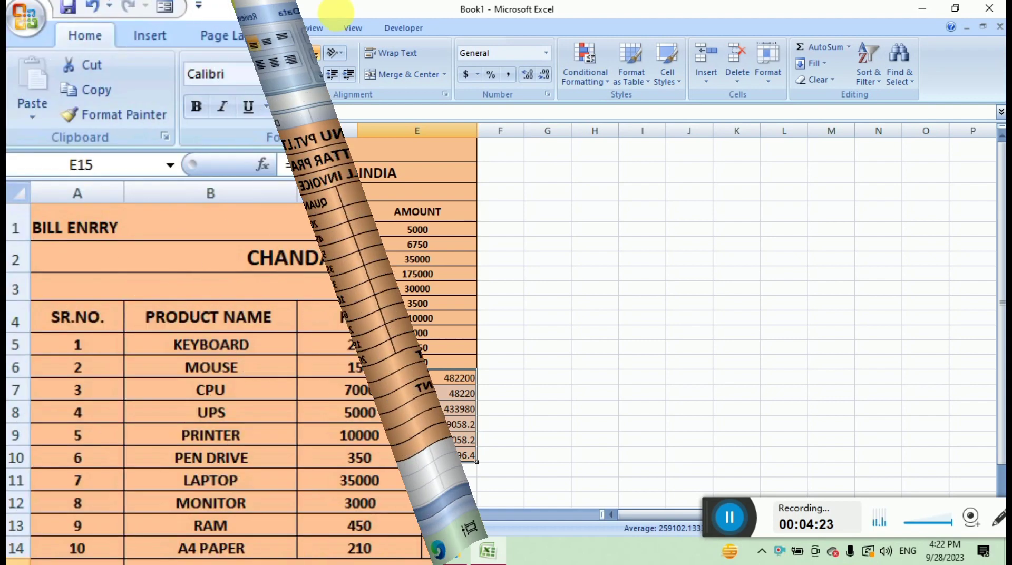
{"action": "left_click", "coordinate": [446, 73]}
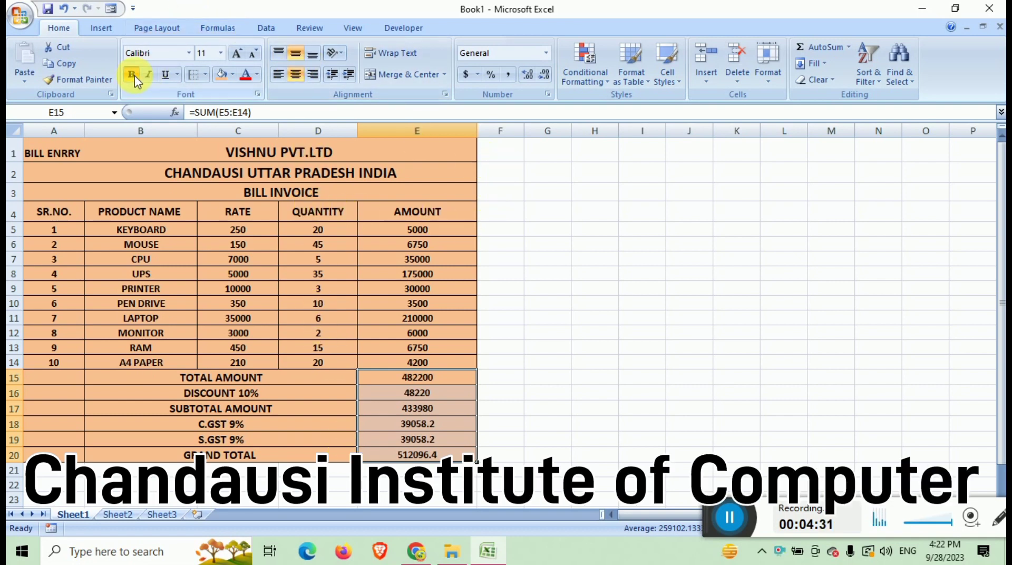
{"action": "left_click", "coordinate": [689, 347]}
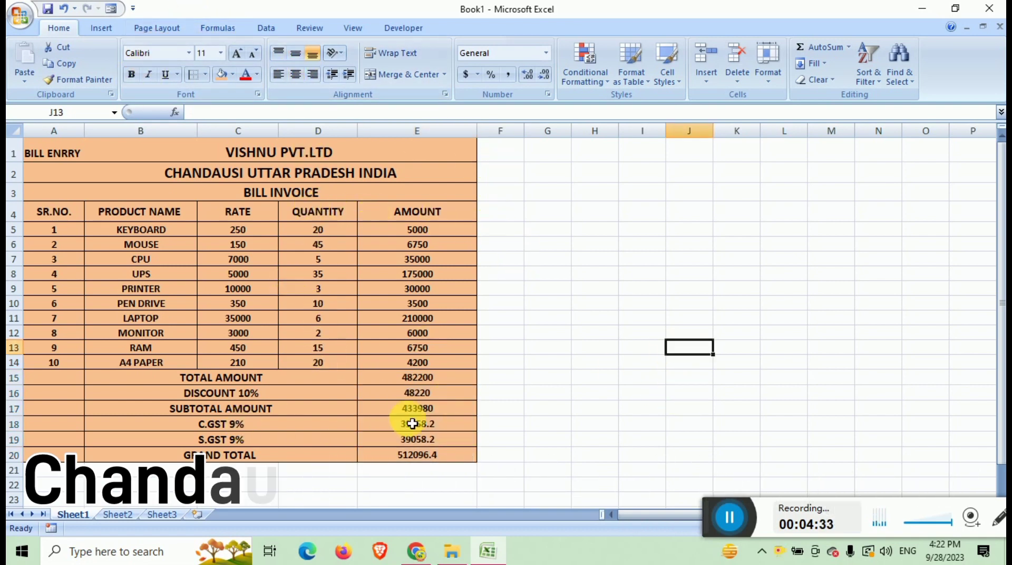